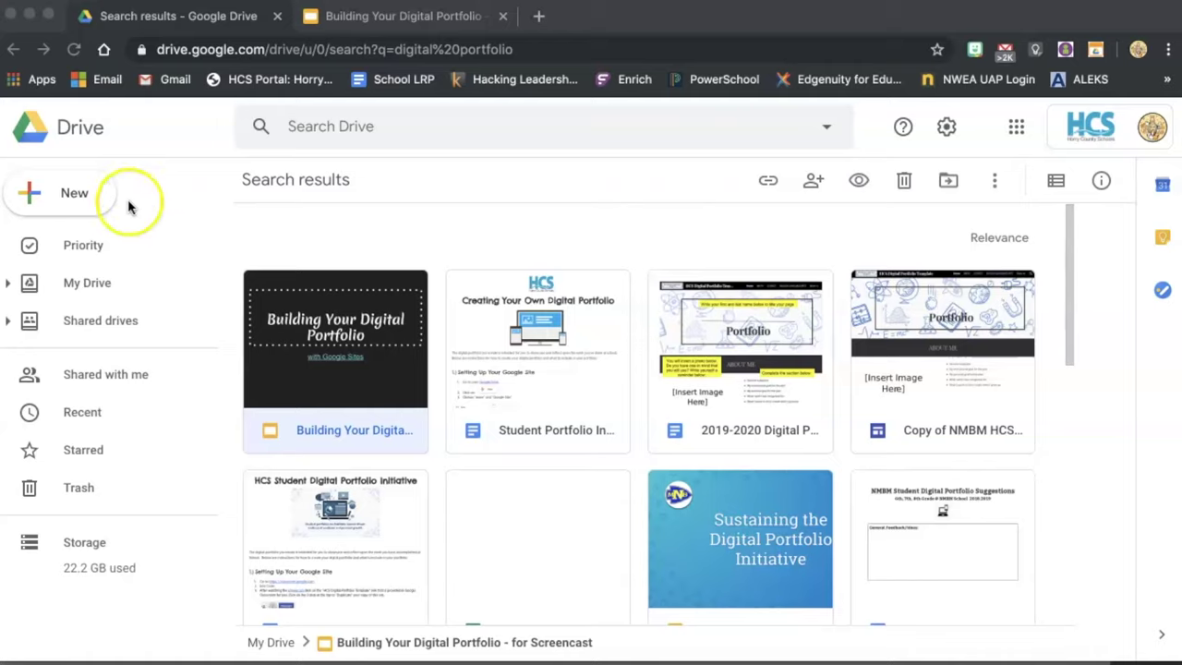
Step: Create a new blank Google Site from Google Drive's New > More menu
left_click(73, 205)
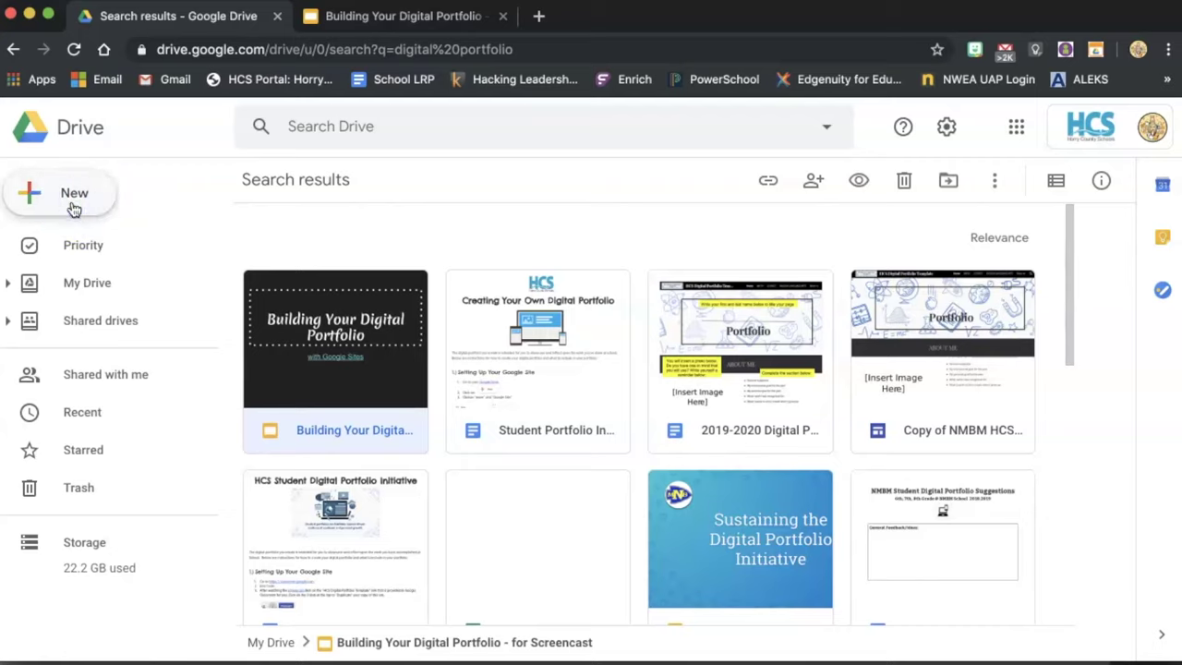
left_click(73, 207)
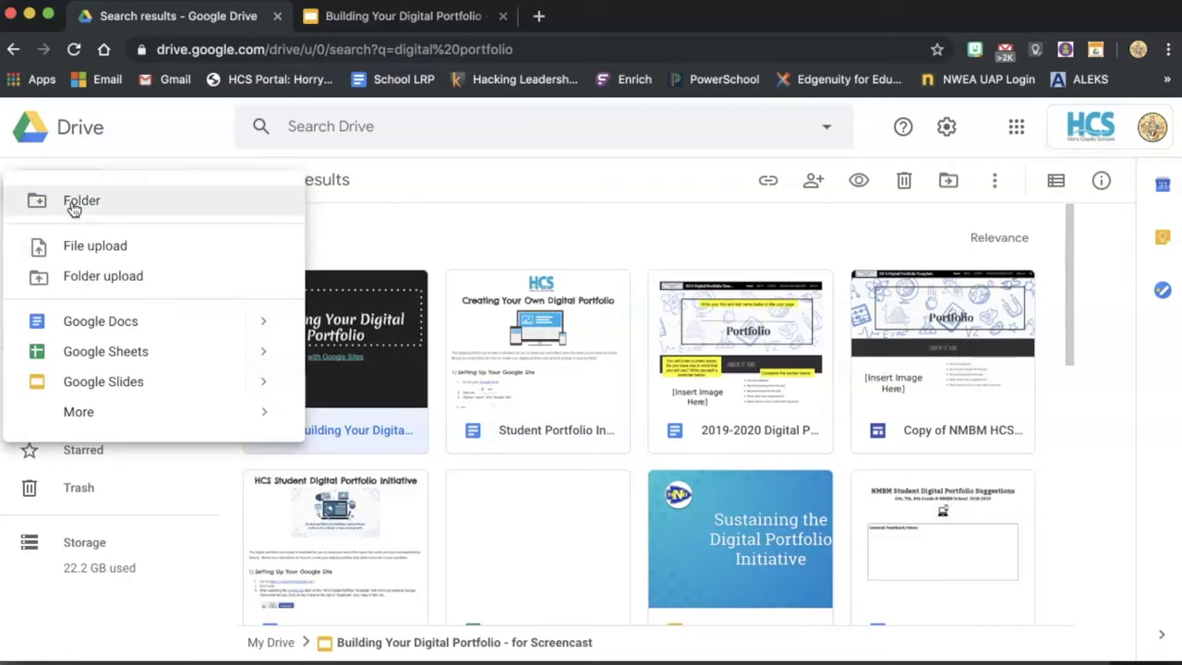
left_click(114, 414)
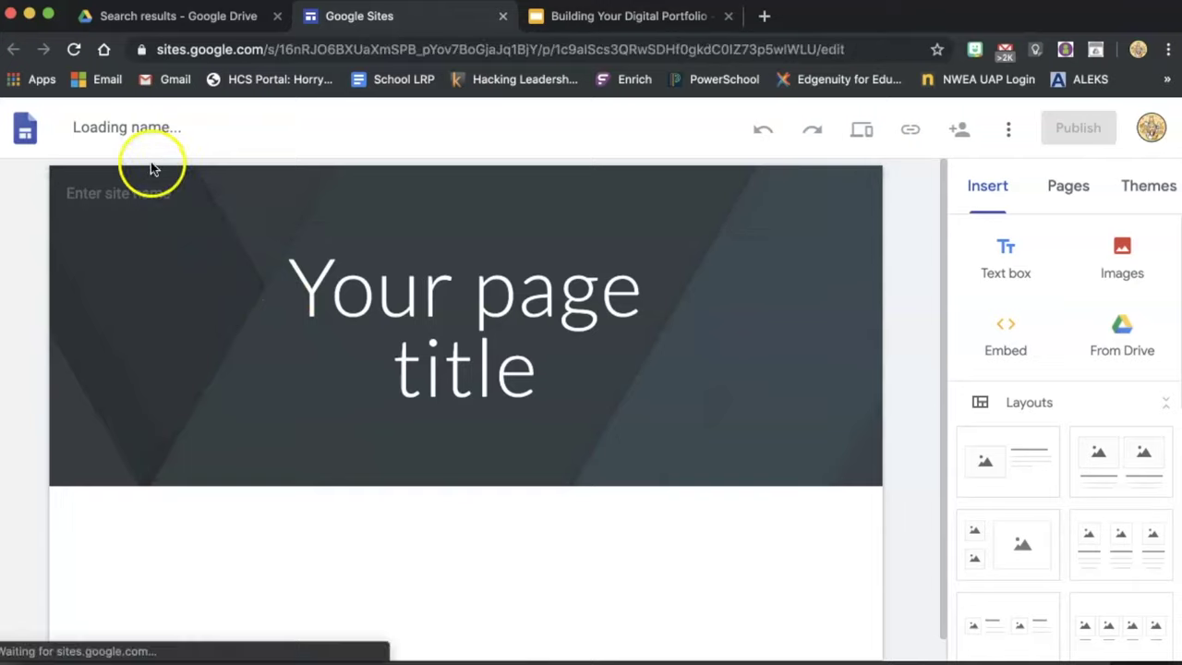
Step: Rename the untitled site to the owner's name followed by 'Portfolio'
left_click(131, 130)
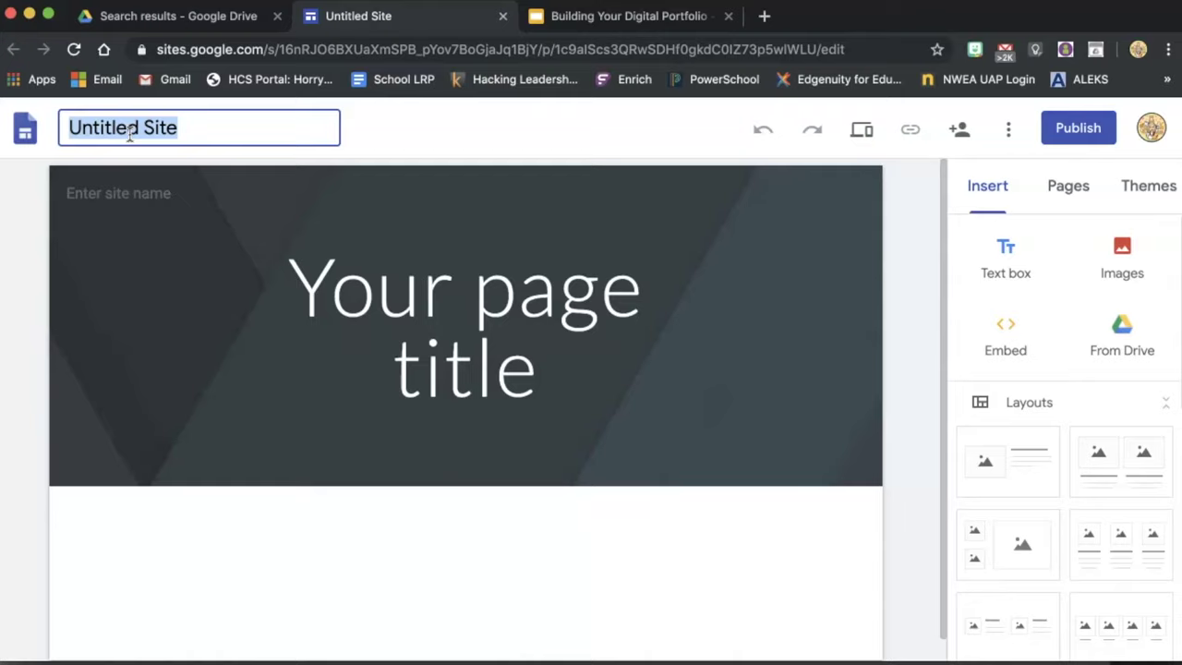
type("KQ")
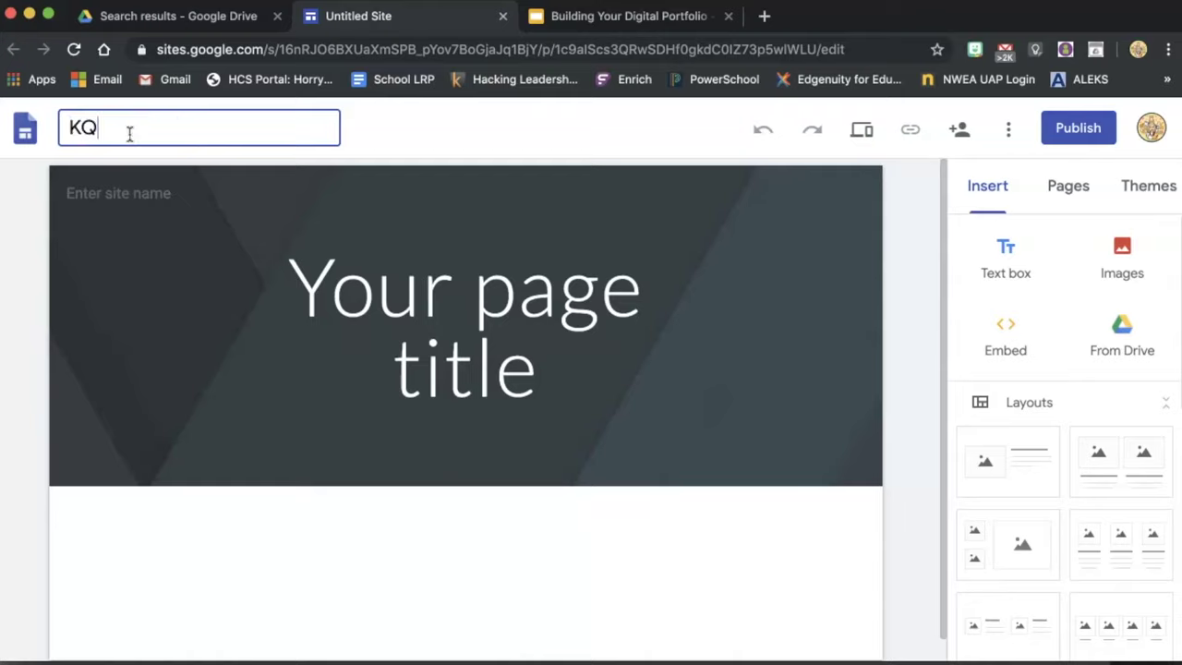
type("Correll's pro")
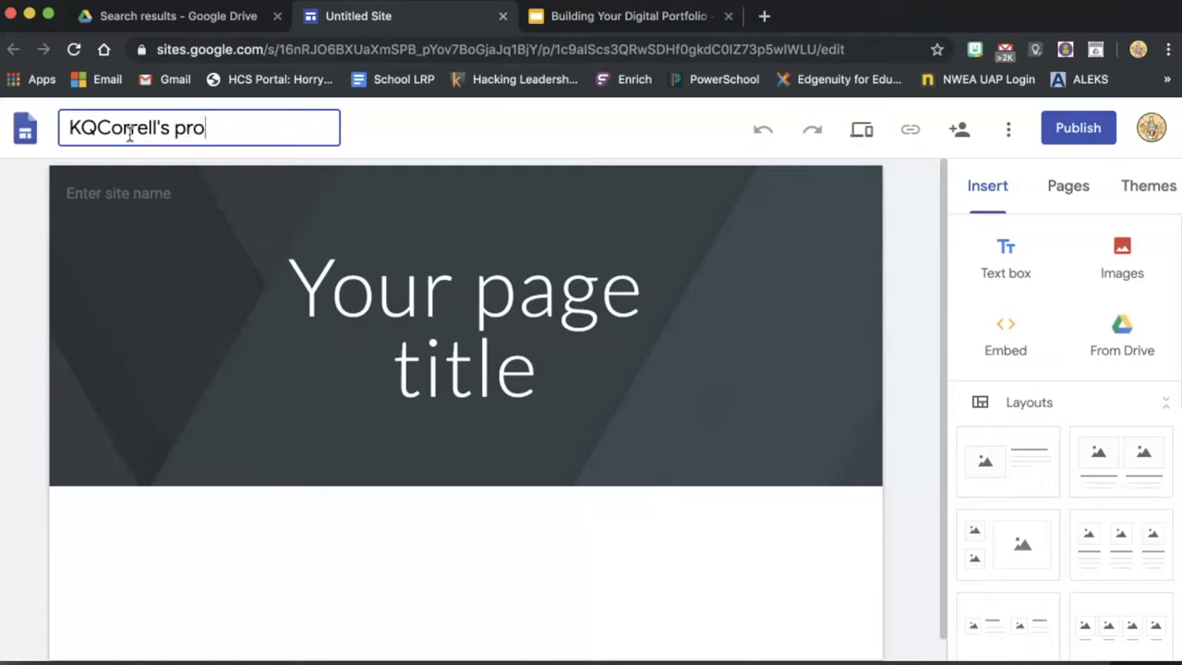
key("BackSpace")
key("BackSpace")
key("BackSpace")
type("Portfolio")
key("Return")
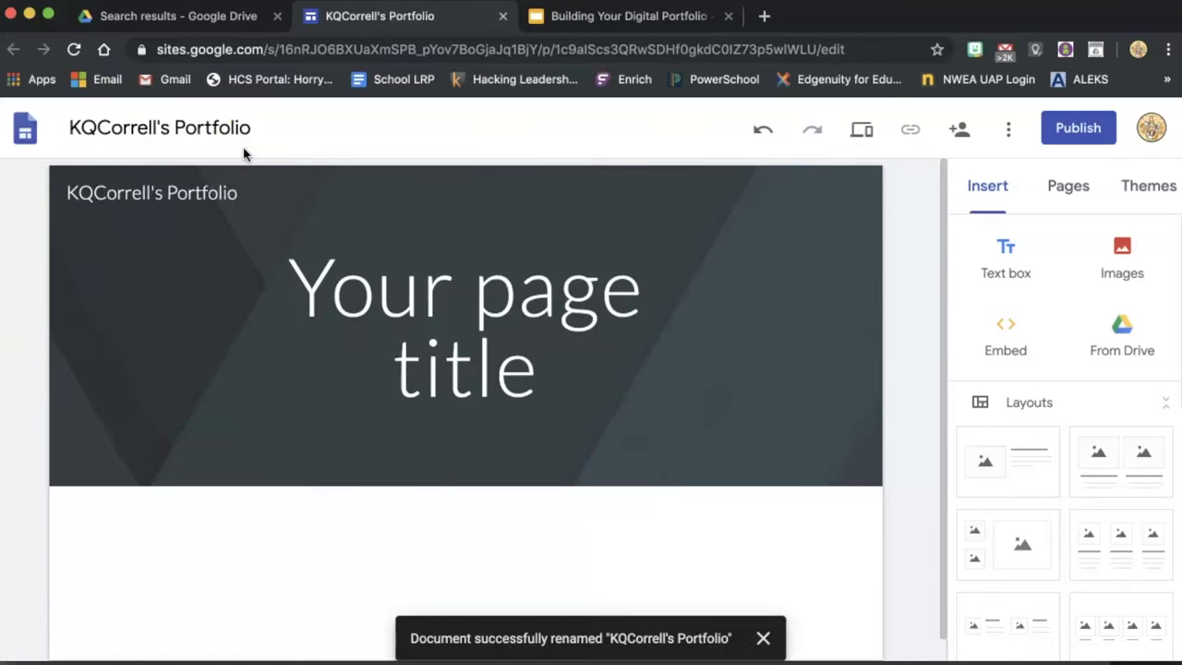
left_click(391, 286)
Step: Replace the 'Your page title' header placeholder with the owner's full-name portfolio title
triple_click(444, 301)
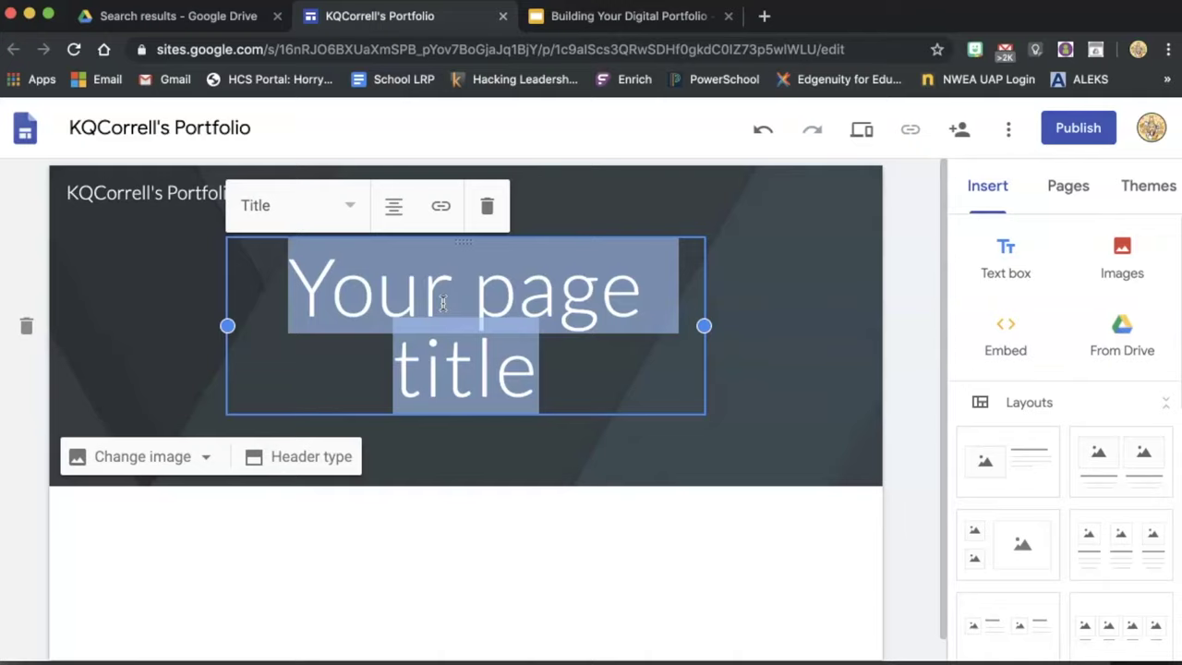
type("Kerri Q Correll's Portfolio")
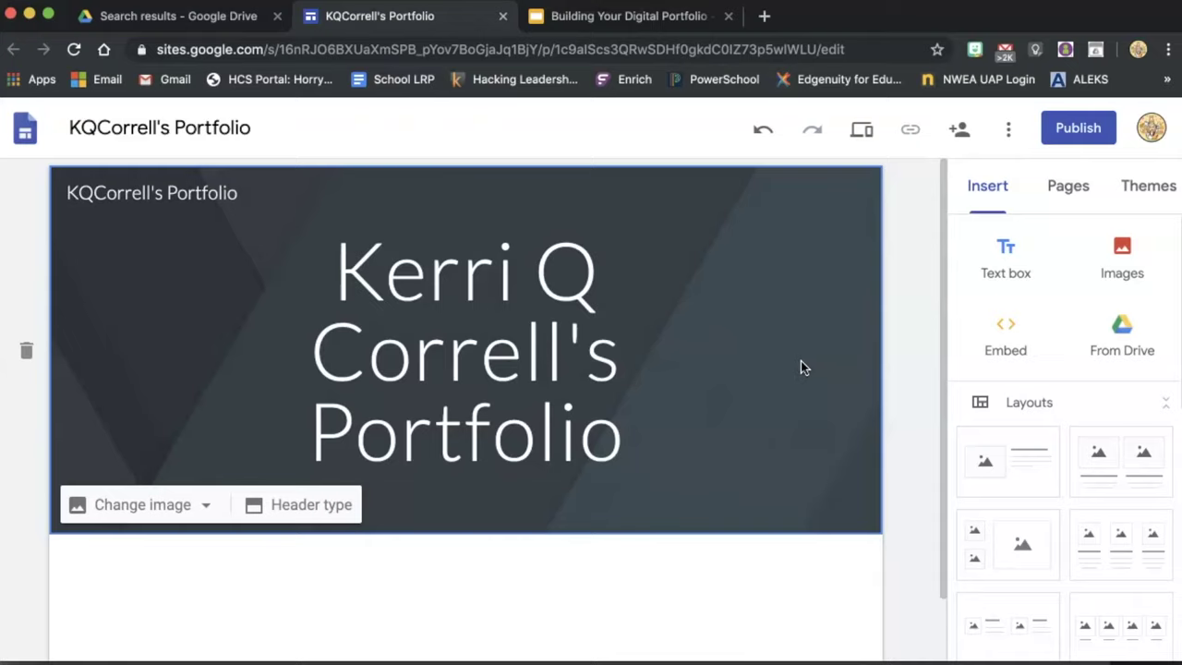
left_click(1079, 129)
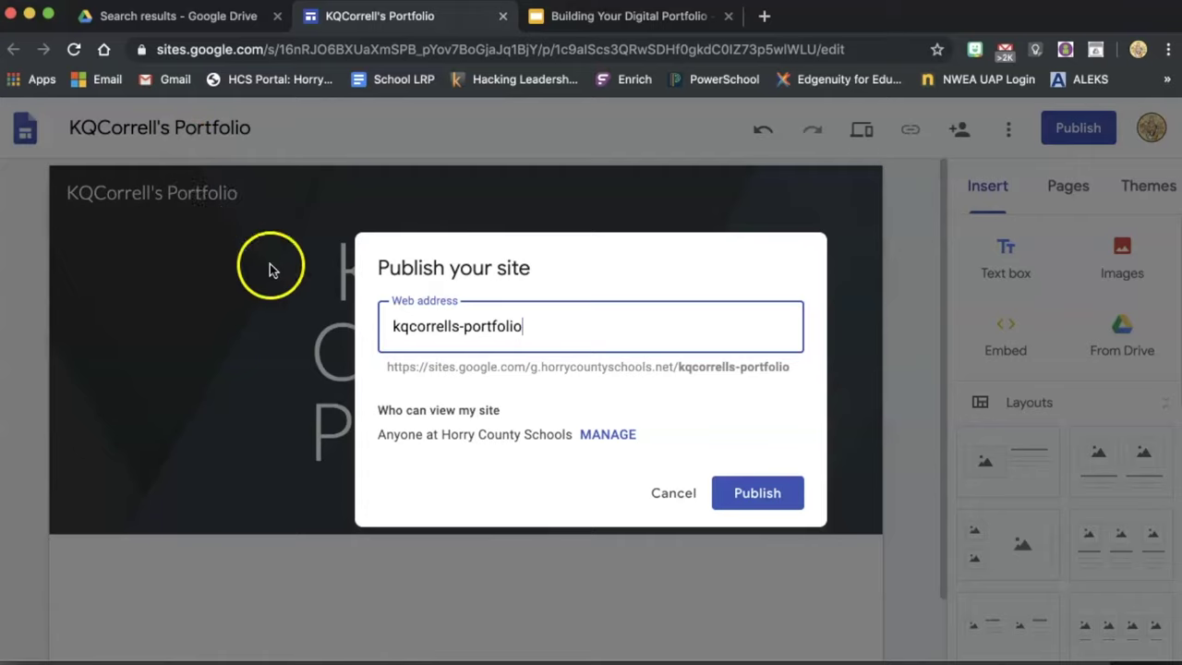
Step: Publish the site at its suggested web address, viewable by anyone at Horry County Schools
left_click(388, 340)
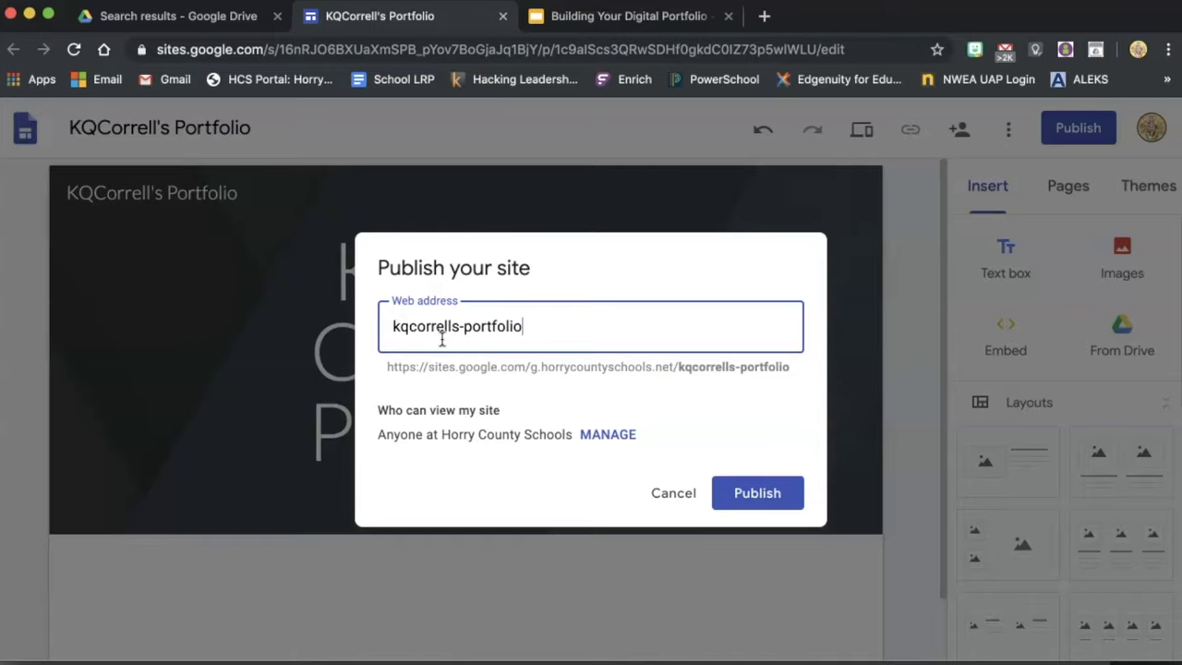
left_click(541, 411)
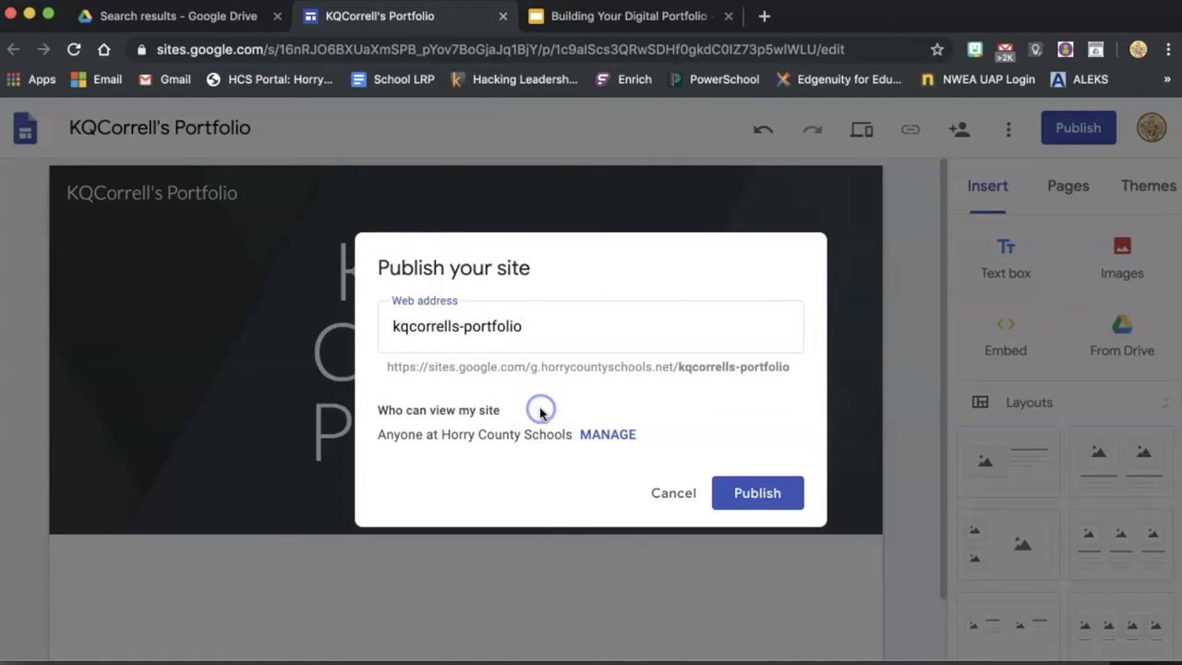
left_click(607, 435)
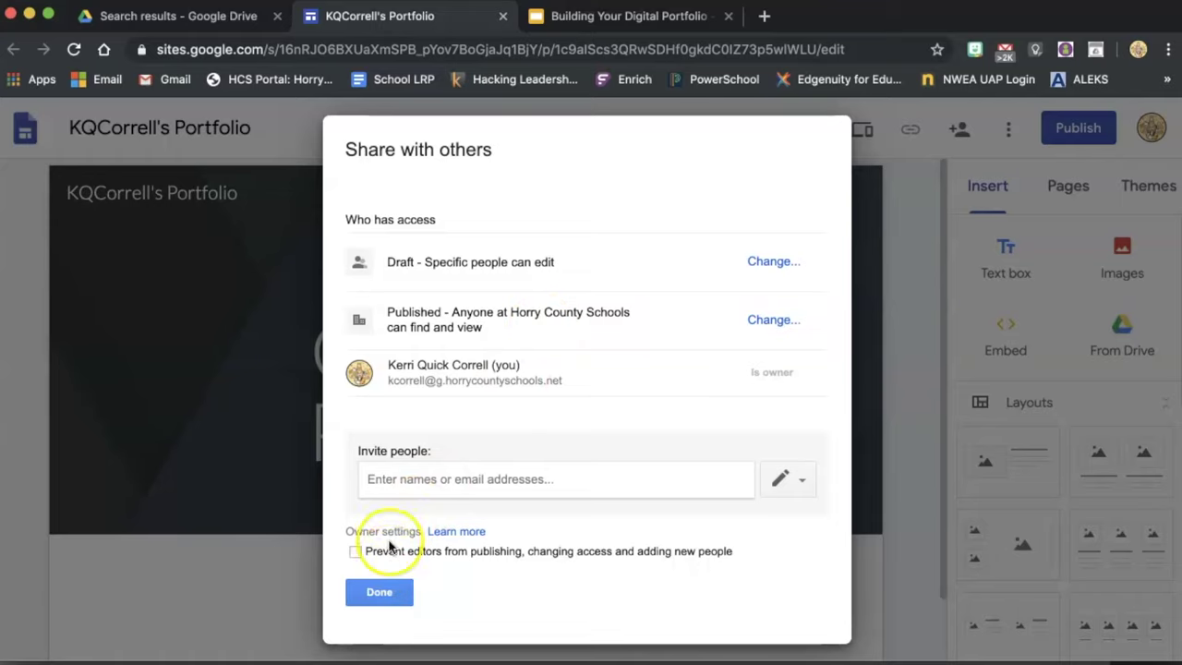
left_click(380, 592)
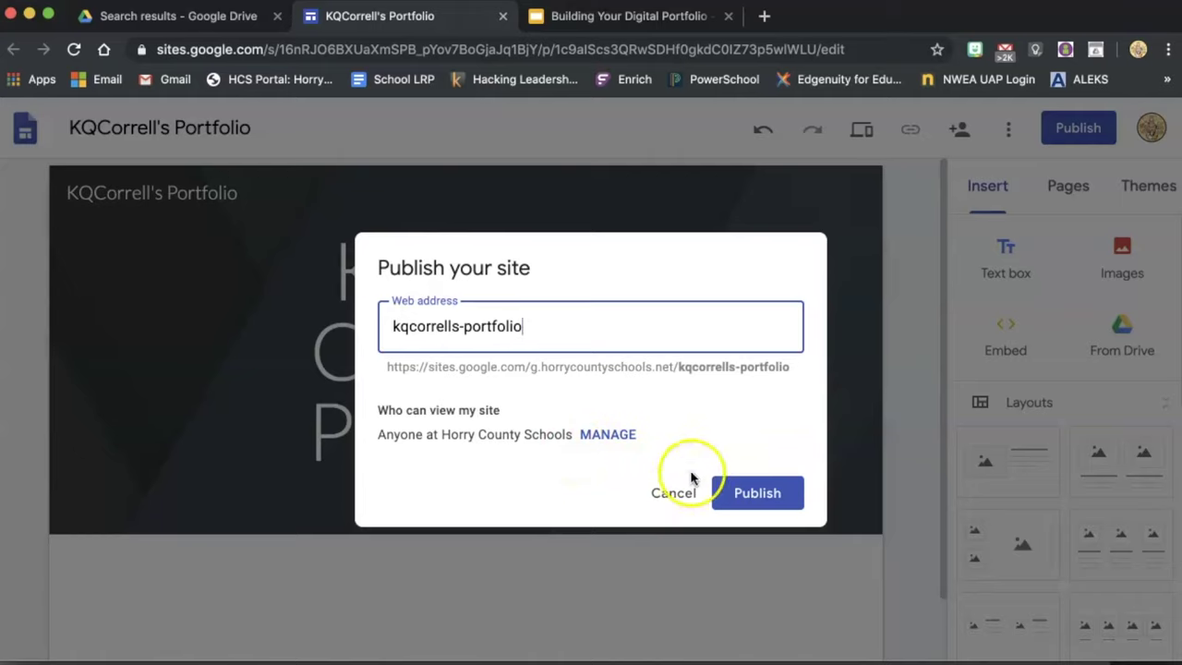
left_click(757, 498)
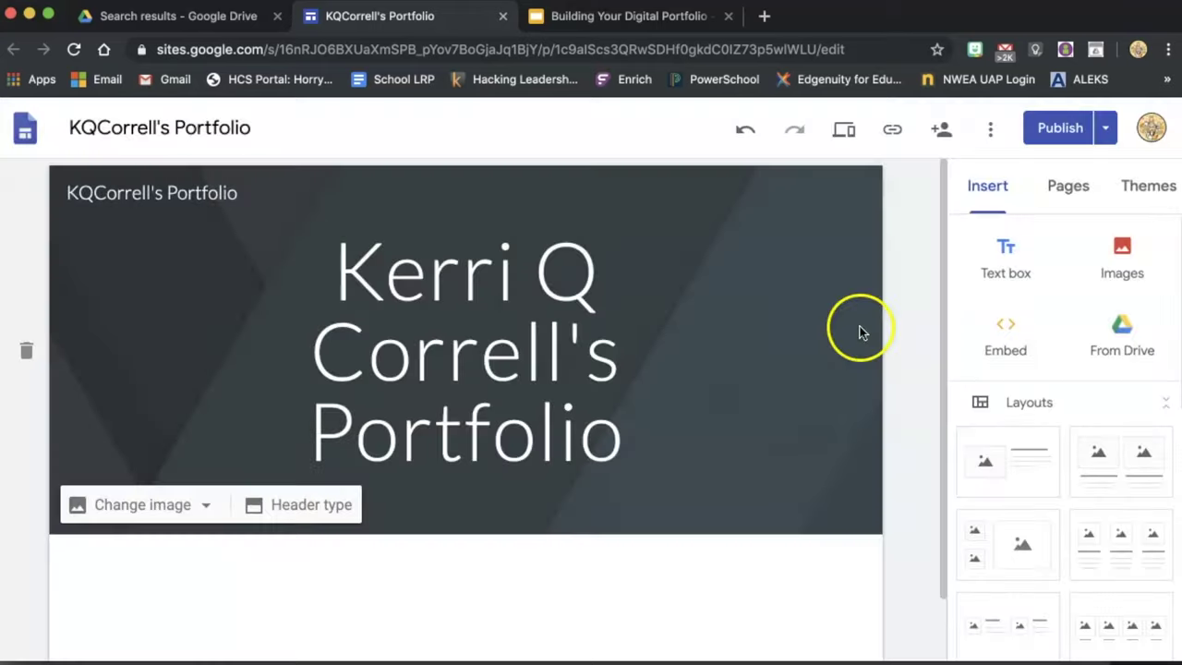
left_click(860, 330)
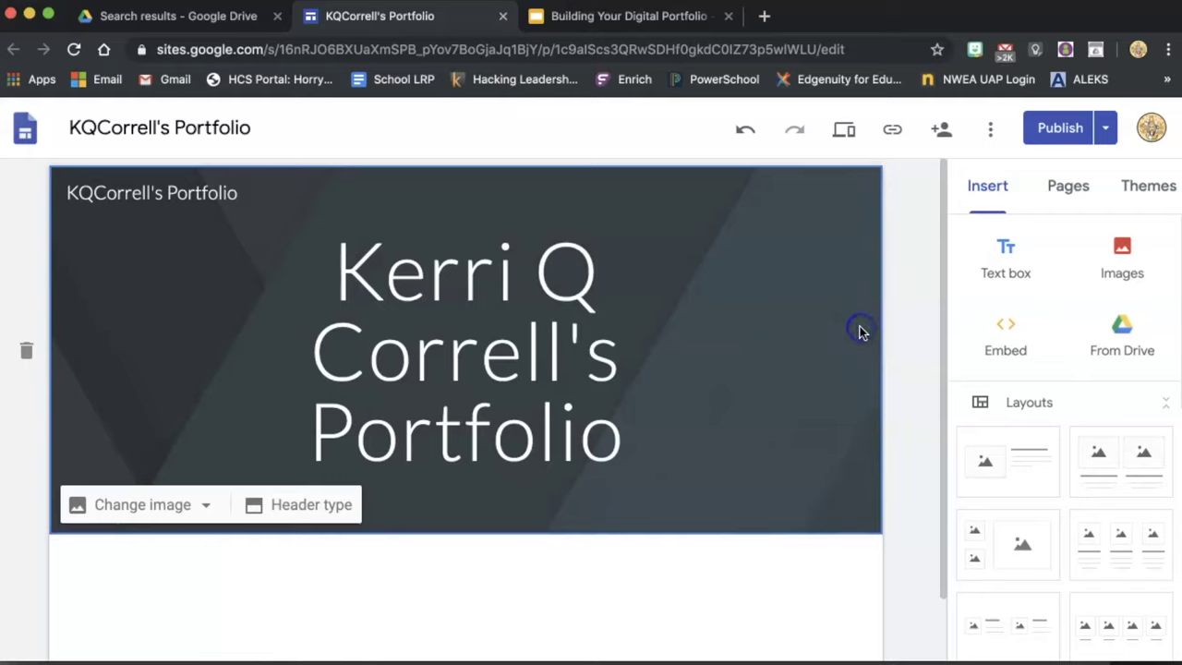
Step: Copy the published site's link from the Published site link dialog
left_click(893, 130)
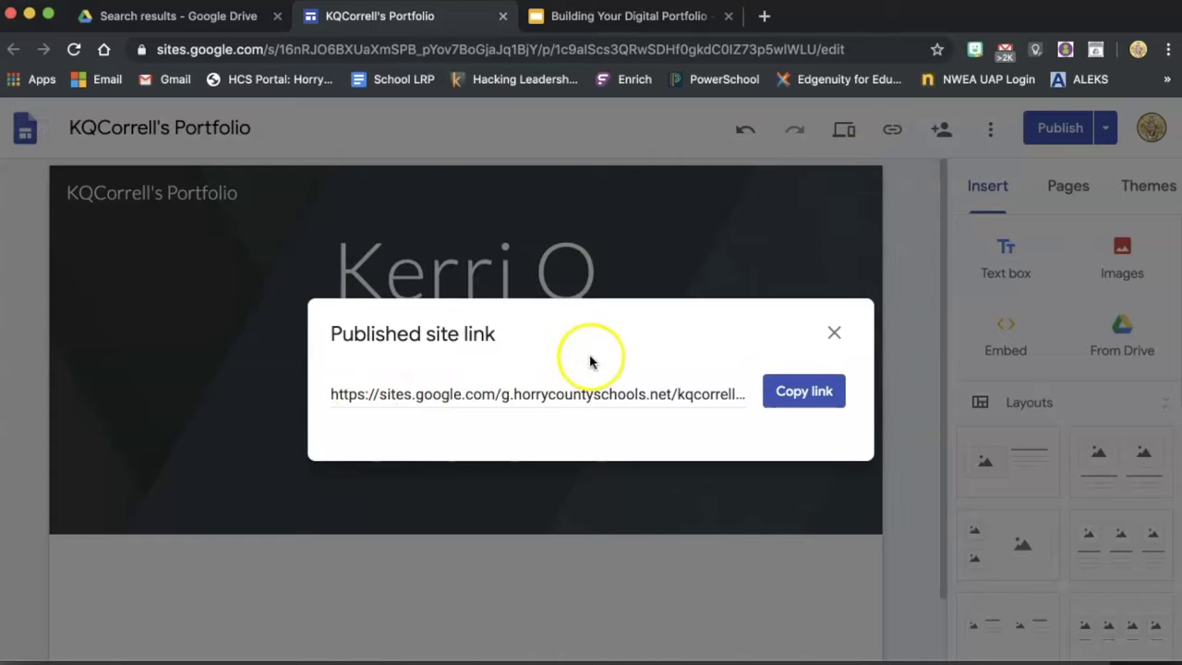
left_click(813, 393)
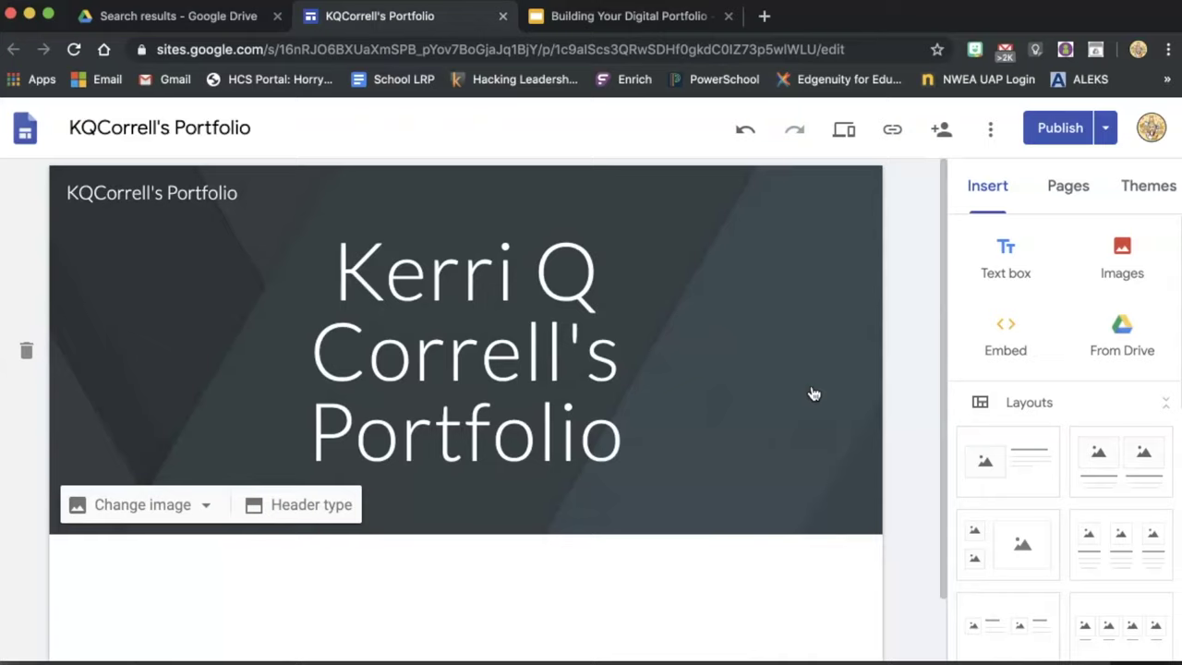
left_click(753, 395)
left_click(903, 481)
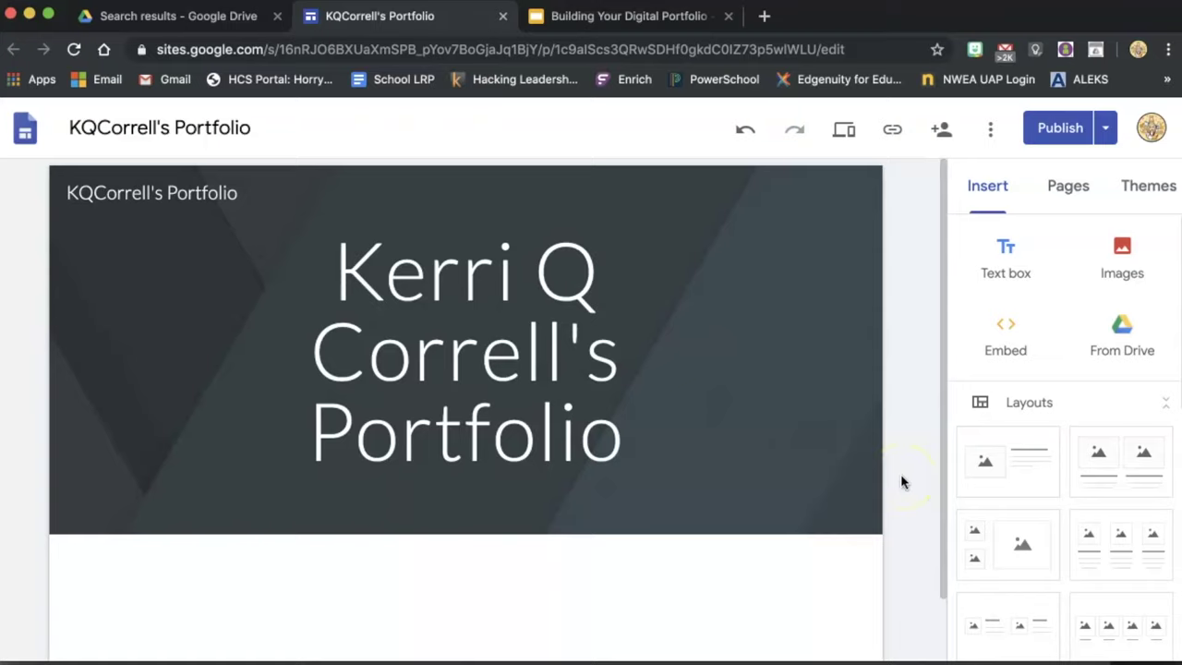
Step: Add an empty text box and an image-beside-text layout section below the header
left_click(1007, 270)
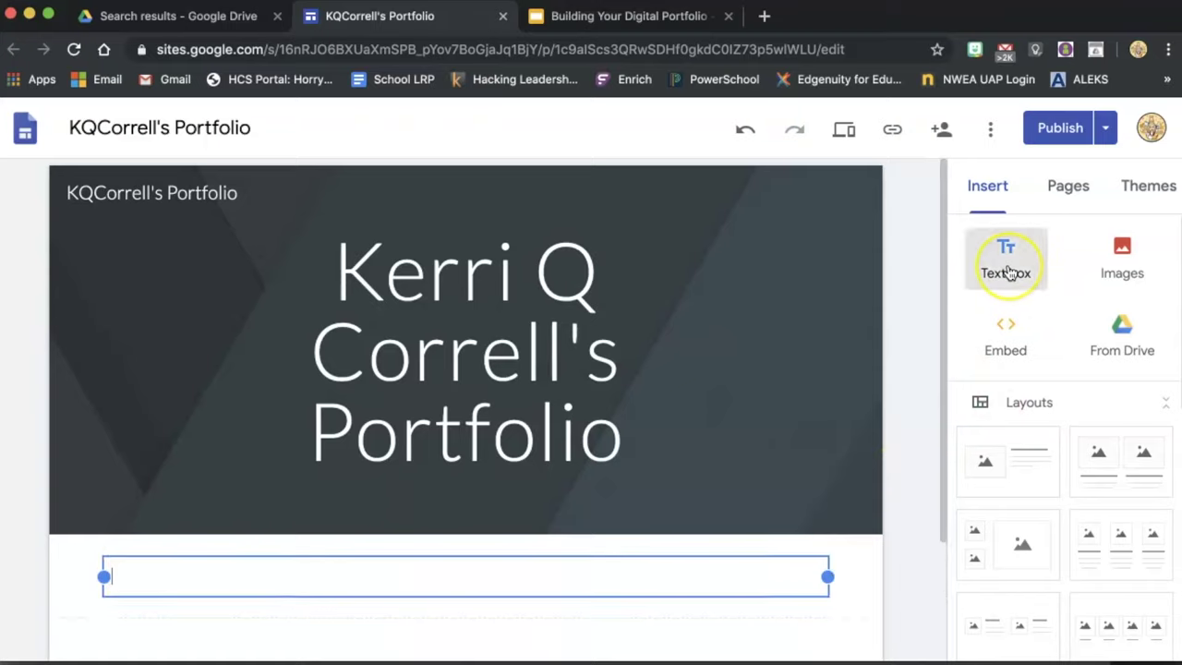
left_click(1112, 276)
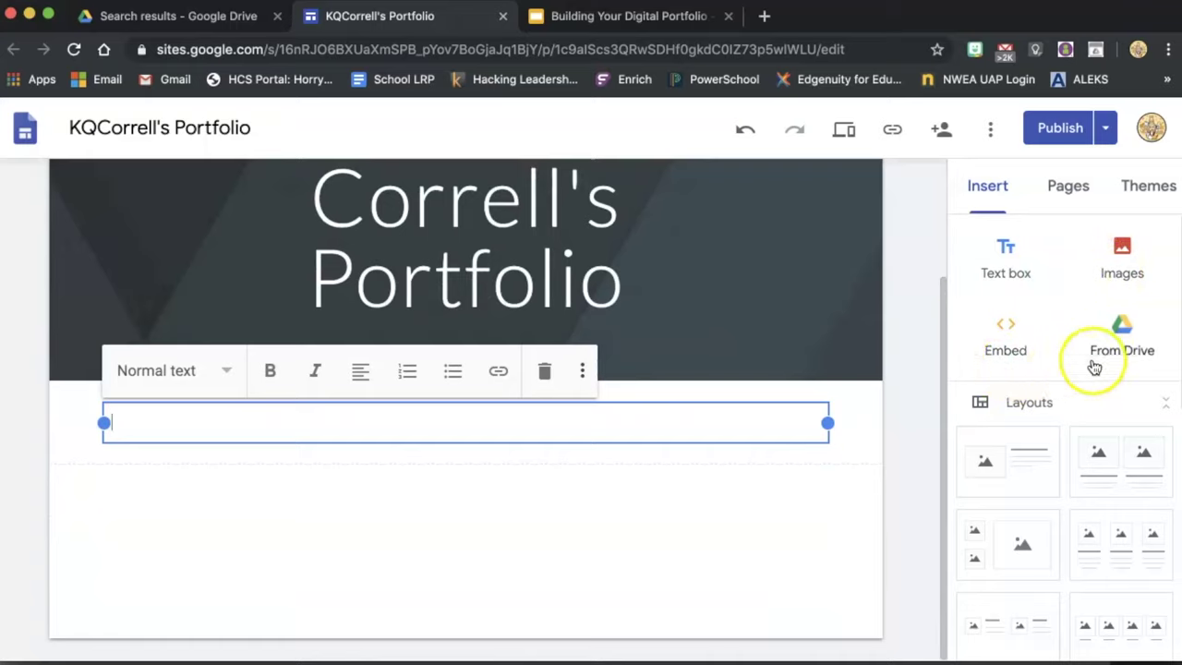
left_click(1133, 360)
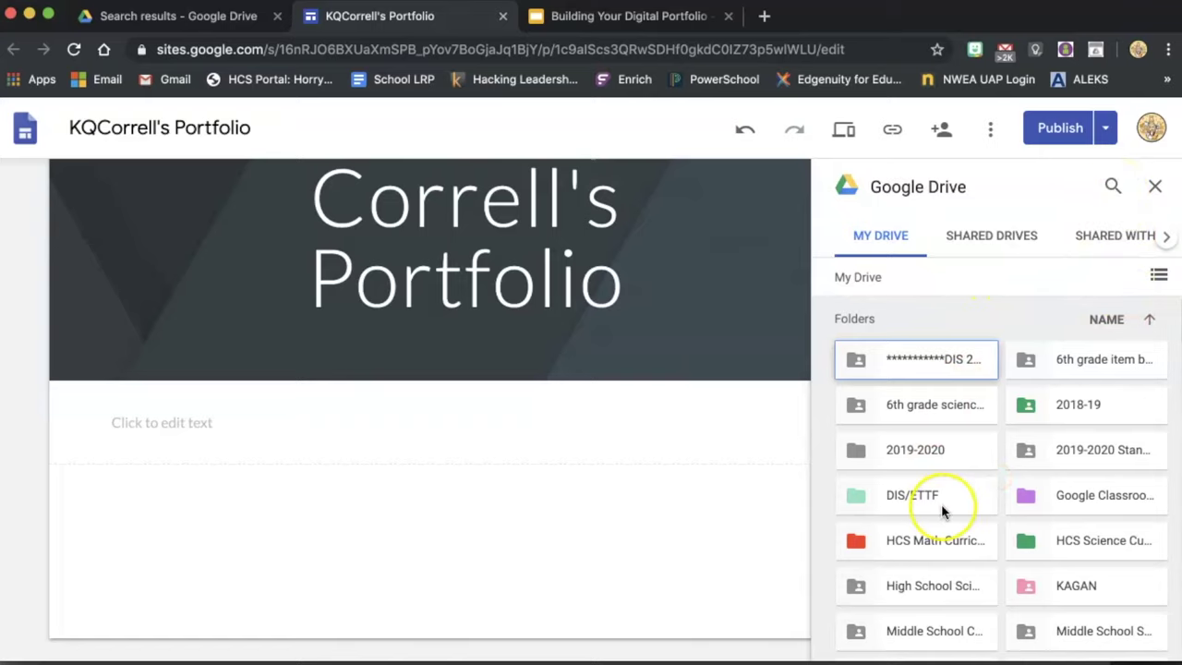
scroll(915, 511, "down", 5)
scroll(942, 510, "up", 5)
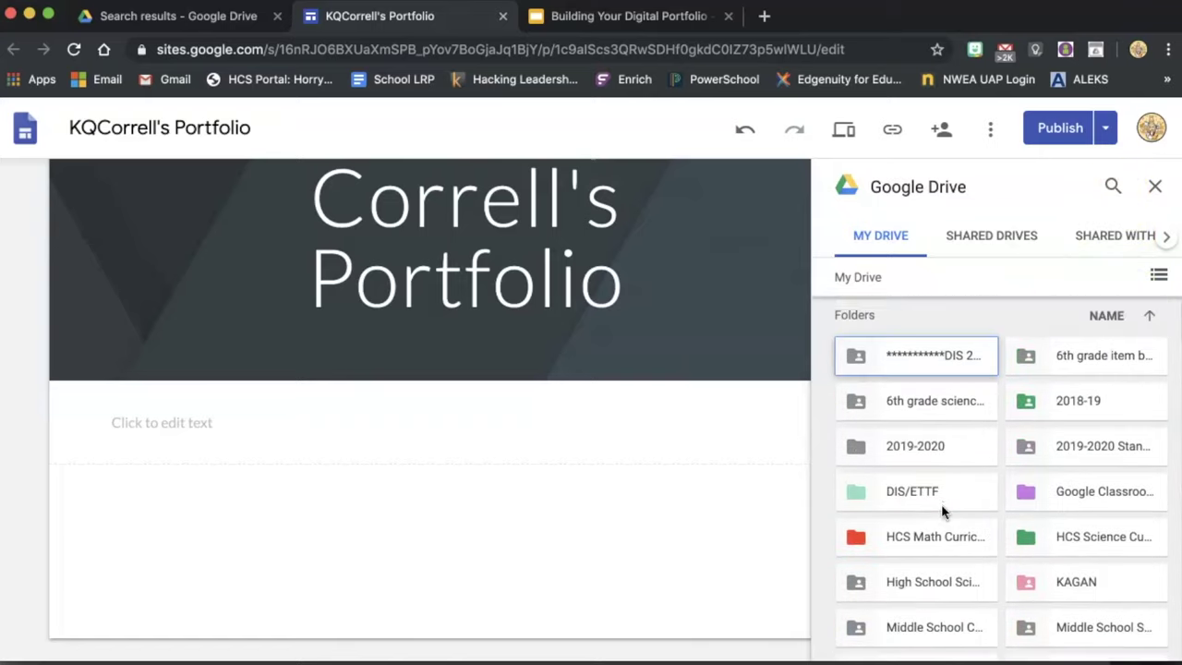
left_click(1154, 186)
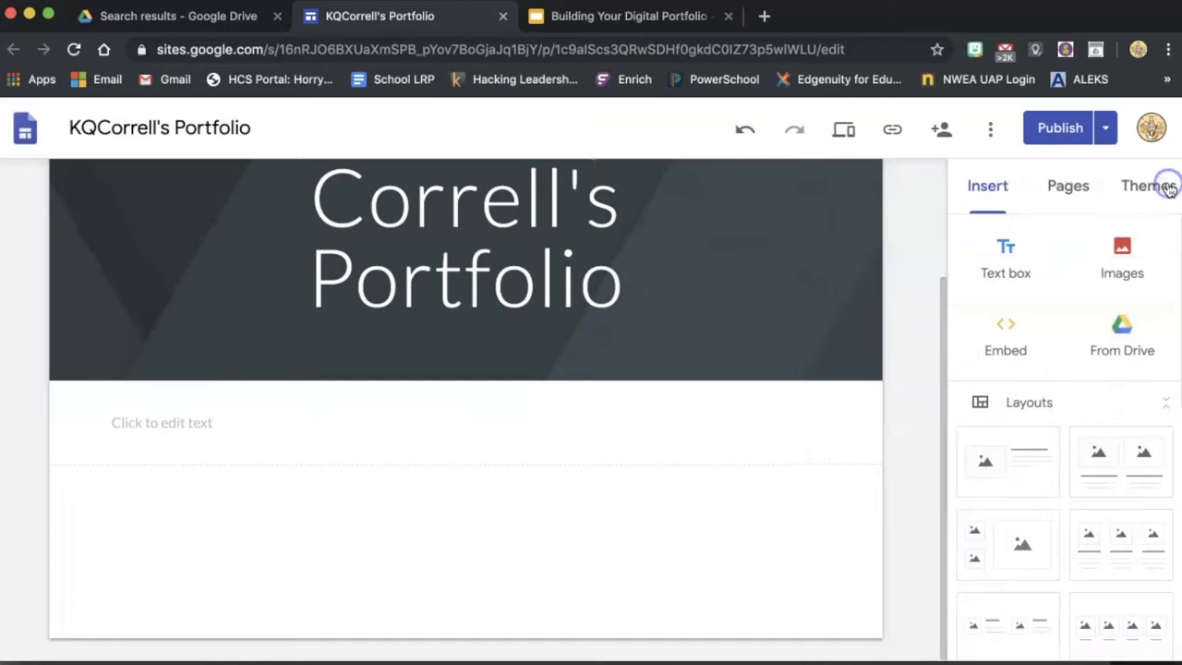
left_click(1020, 473)
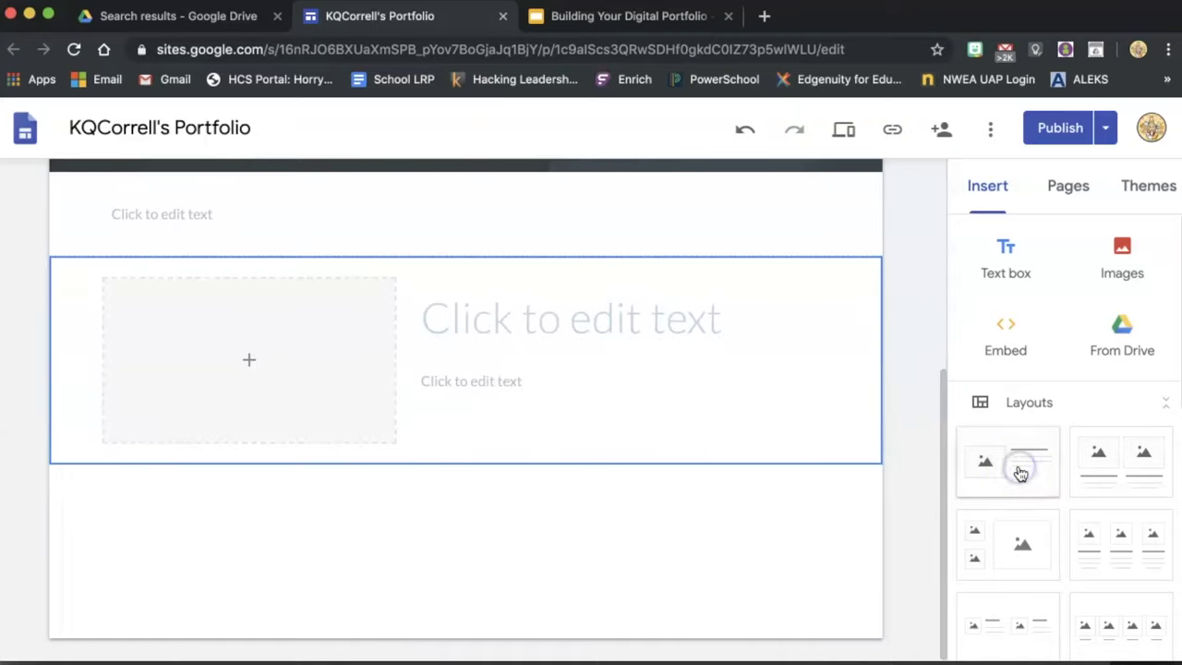
Step: Add two-captioned-image, two-small-one-large collage and three-column layout sections
left_click(1128, 459)
left_click(1010, 542)
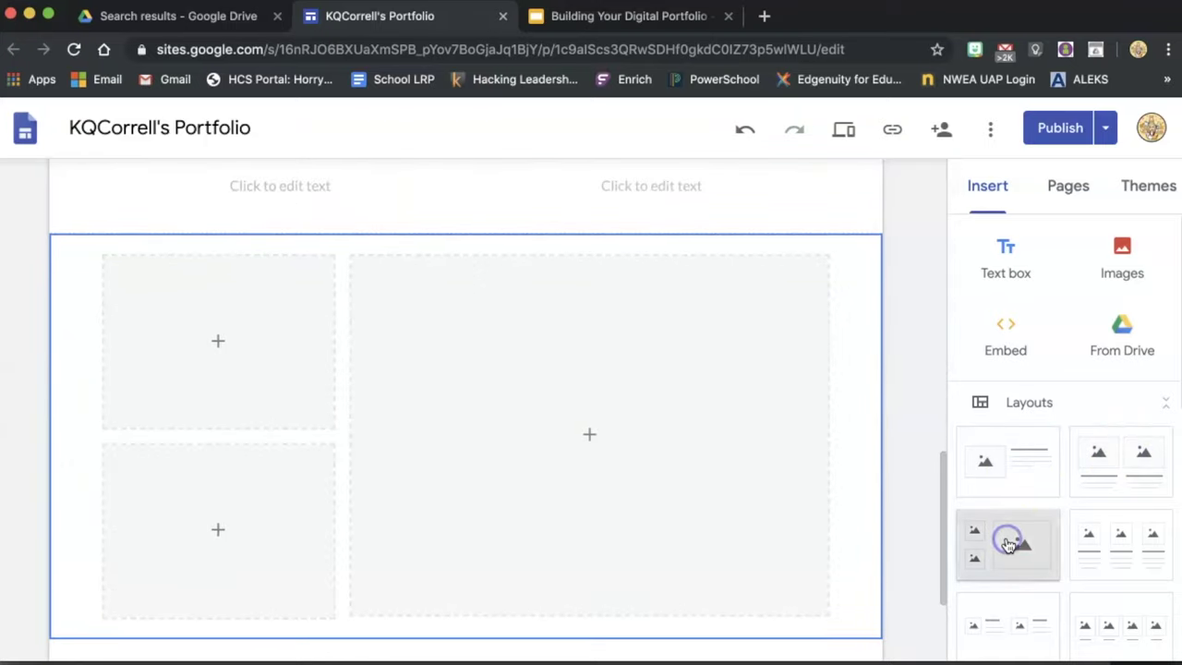
left_click(1090, 542)
scroll(1090, 542, "down", 10)
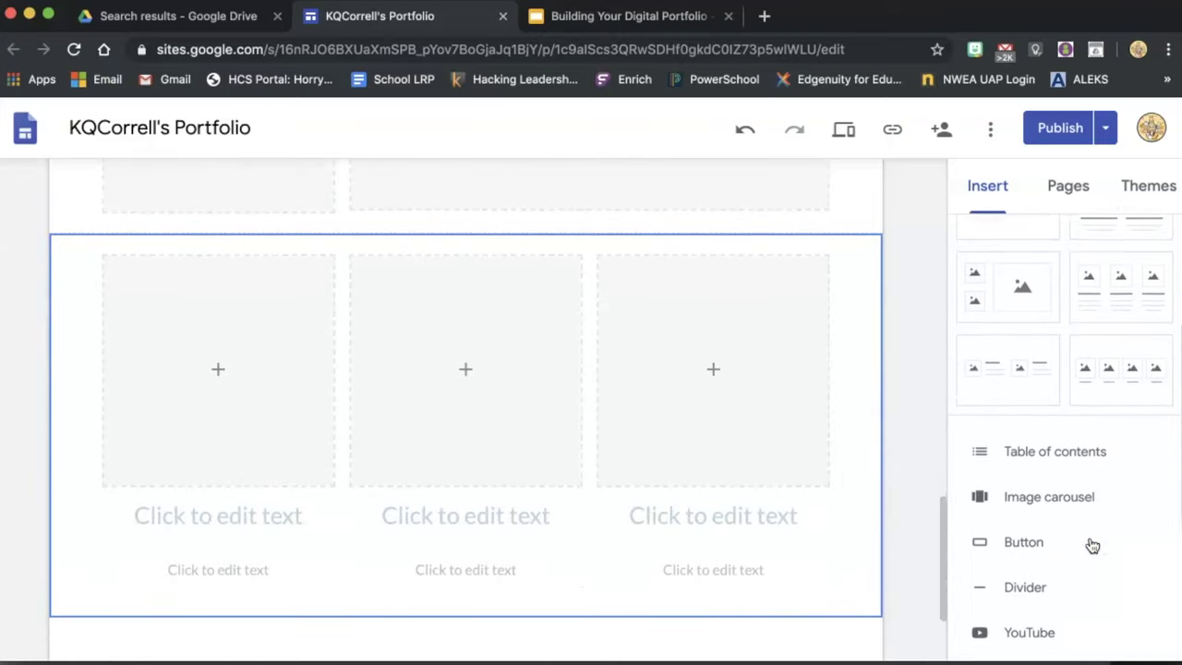
left_click(1093, 507)
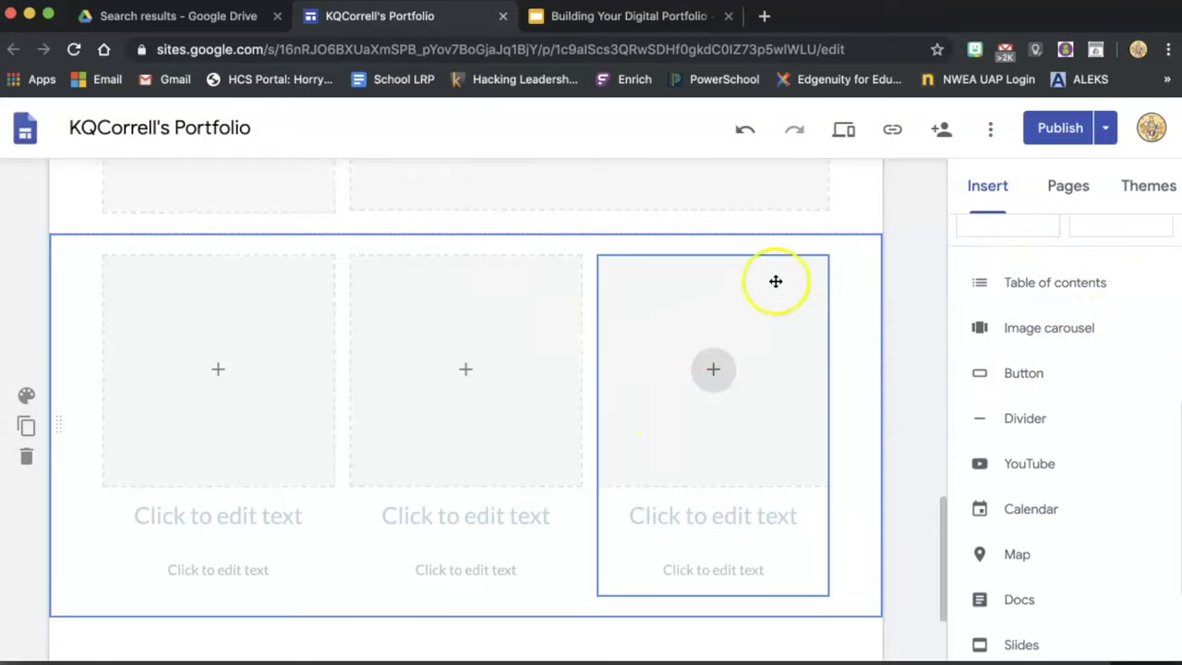
Step: Add a divider beneath the three-column image row
left_click(998, 423)
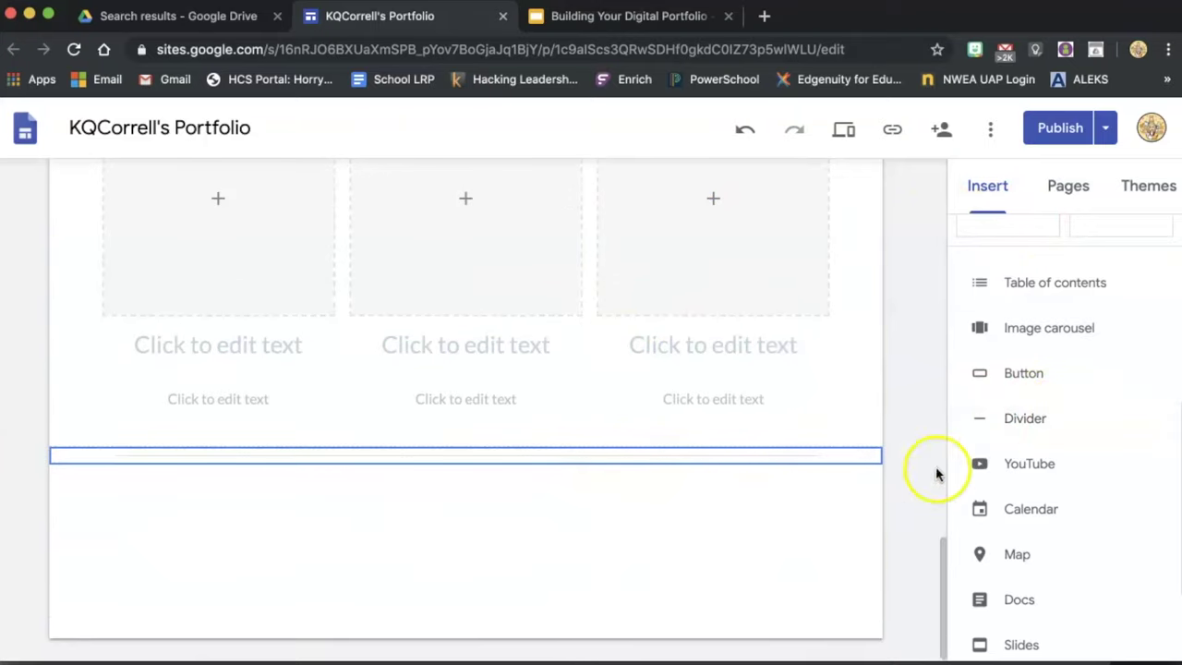
scroll(1082, 471, "down", 3)
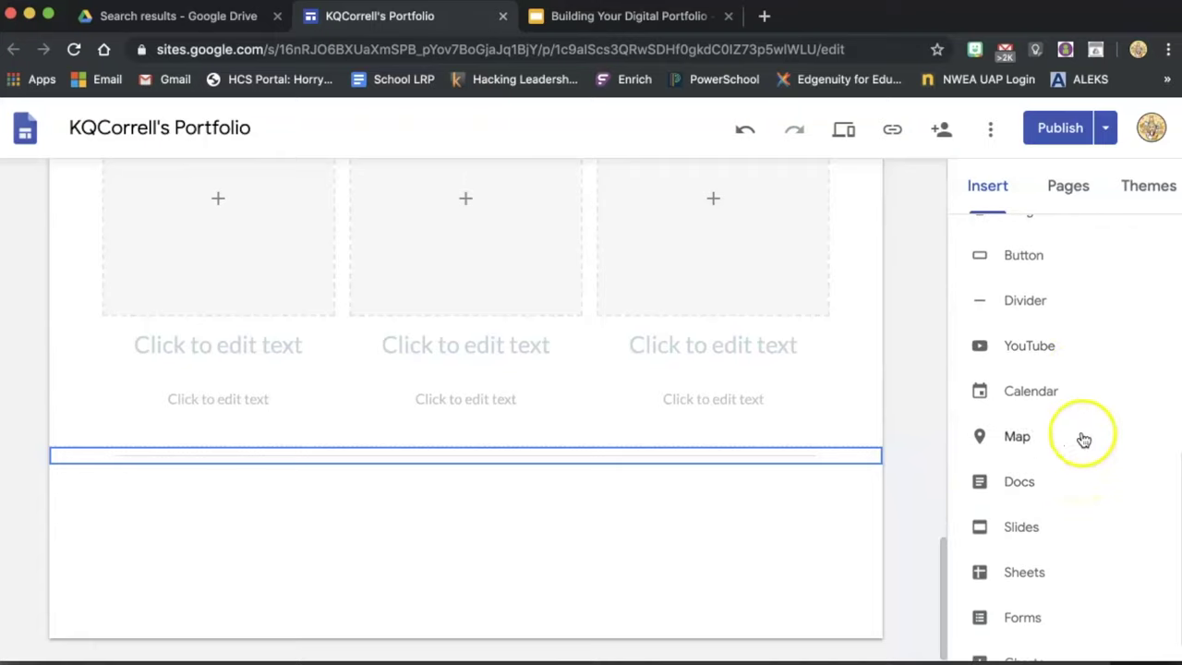
scroll(1072, 410, "down", 1)
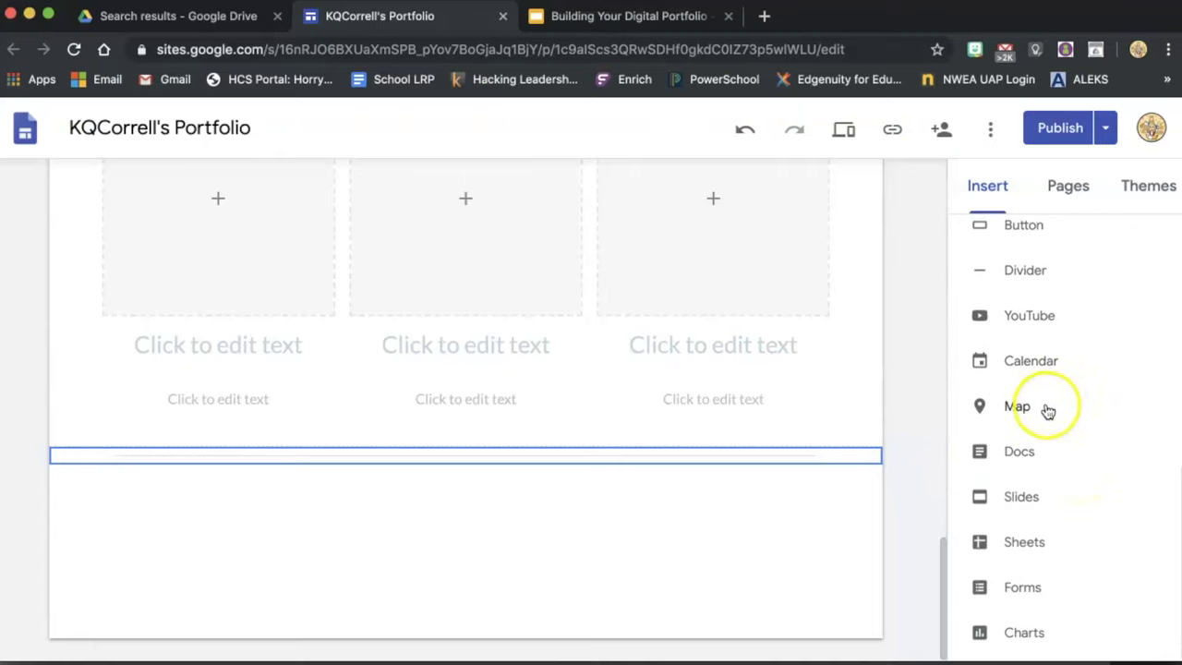